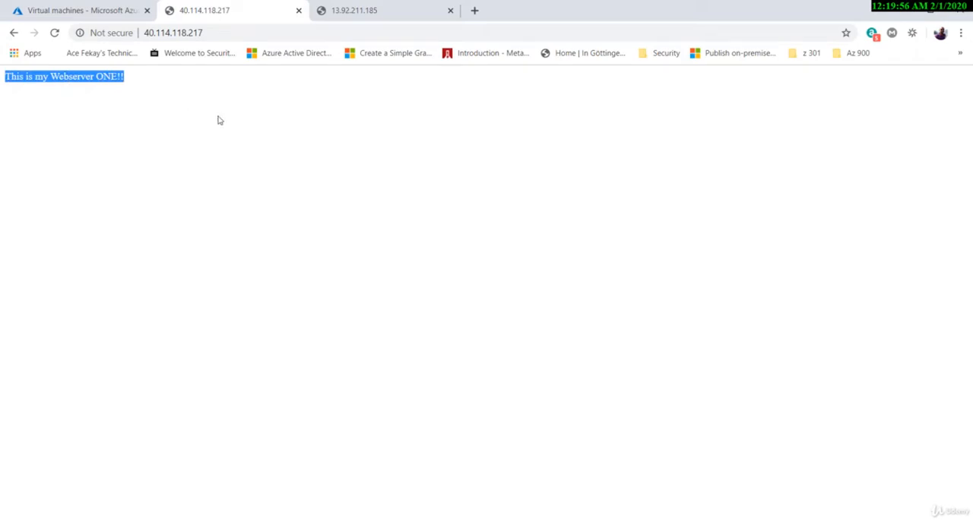
View the page served by the second web server at 13.92.211.185.
click(281, 77)
click(346, 10)
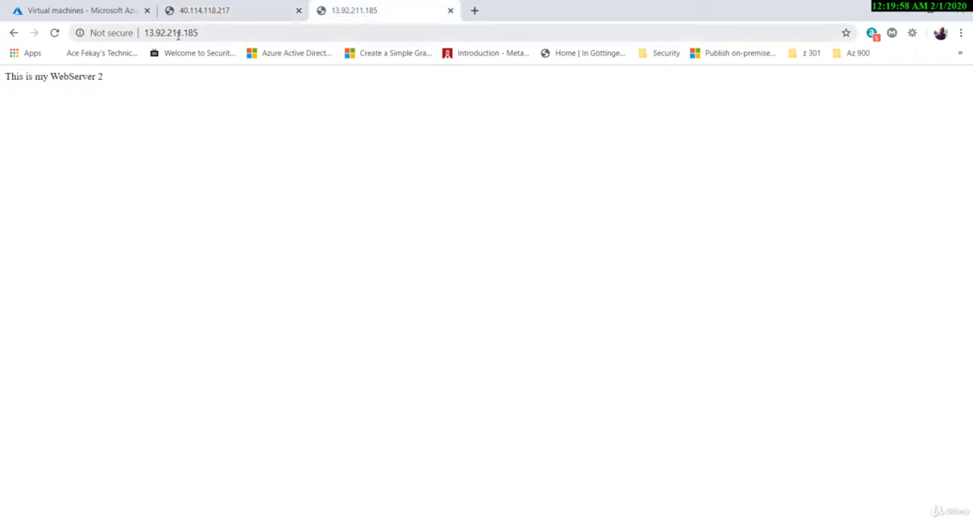
drag(115, 88, 4, 85)
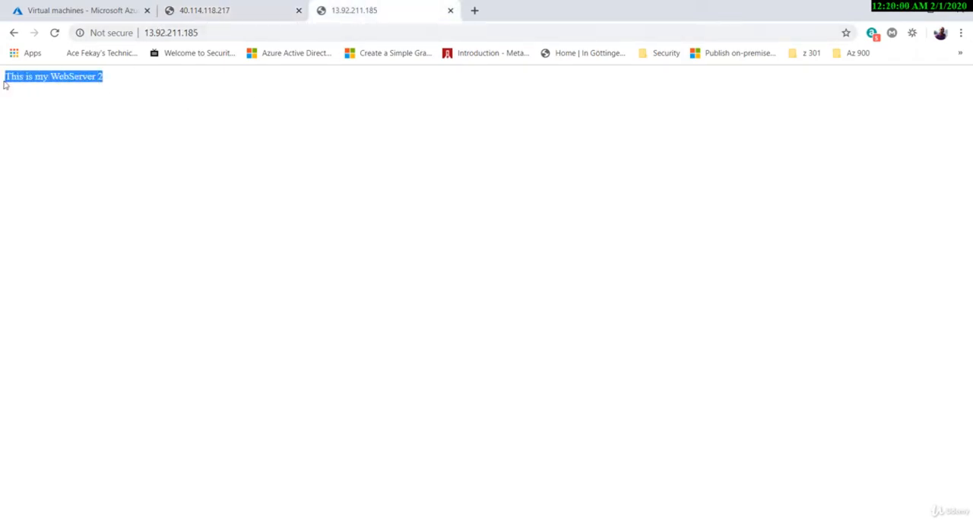
click(183, 95)
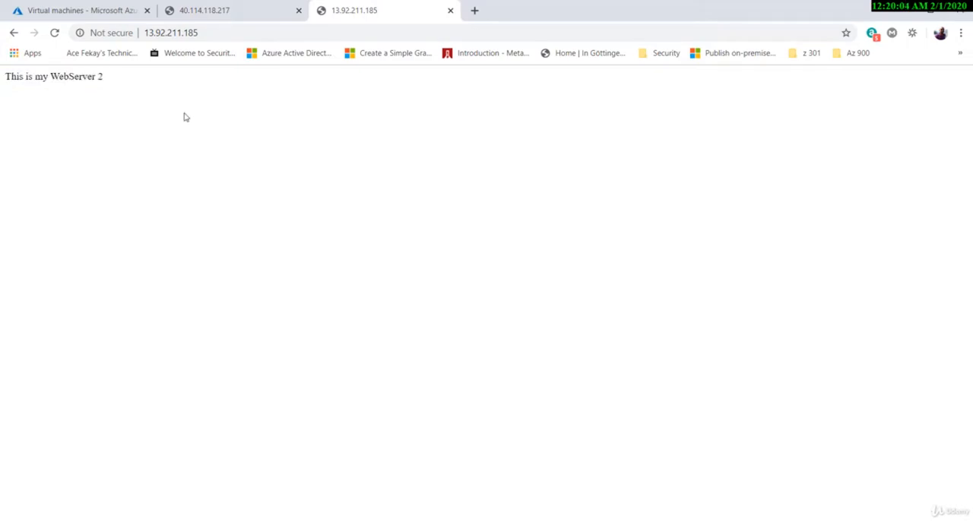
Return to the Azure portal and start creating a new load balancer.
key(ctrl+1)
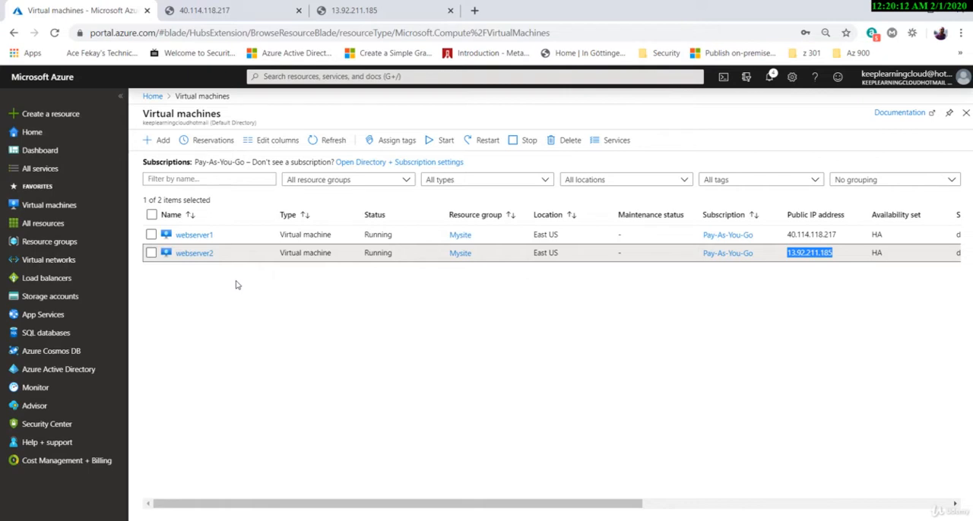
click(42, 280)
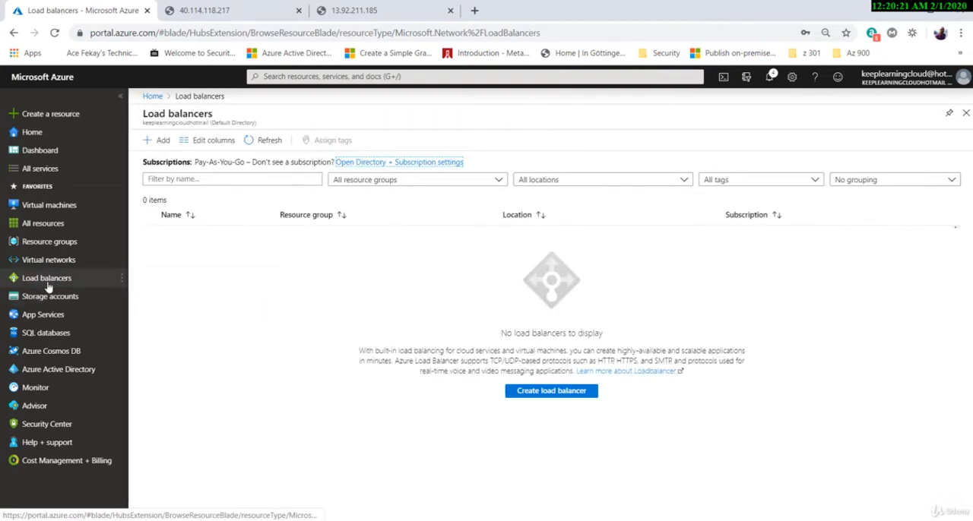
click(157, 141)
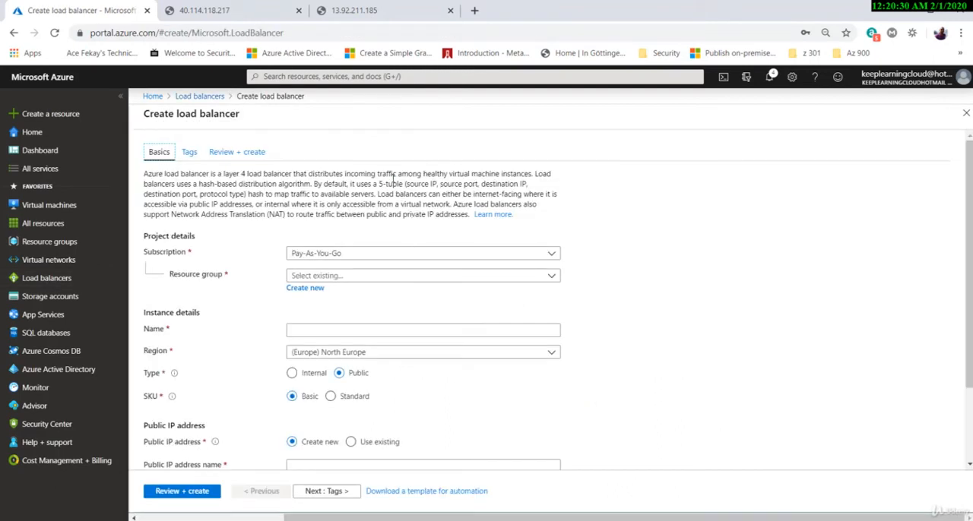
Assign the load balancer to the Mysite resource group and name it webloadbalancer.
scroll(601, 344, down, 2)
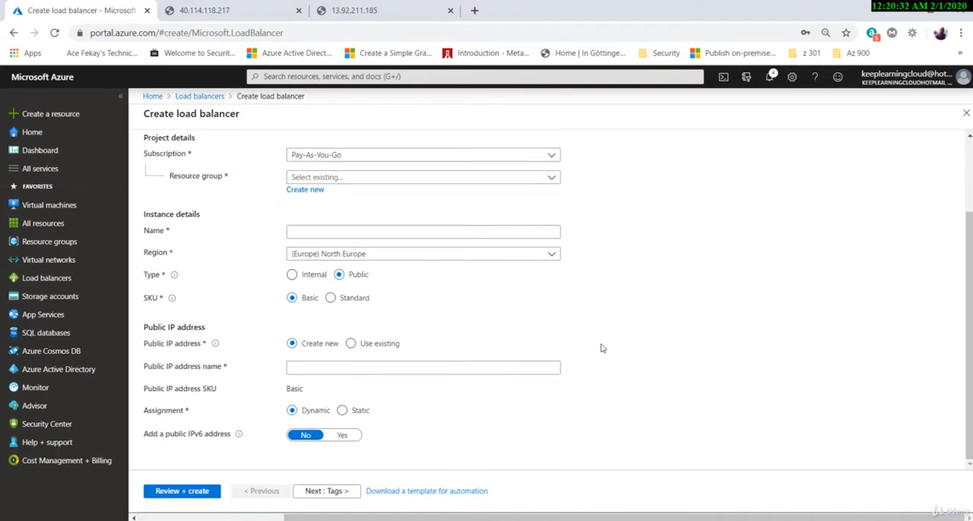
scroll(600, 344, up, 2)
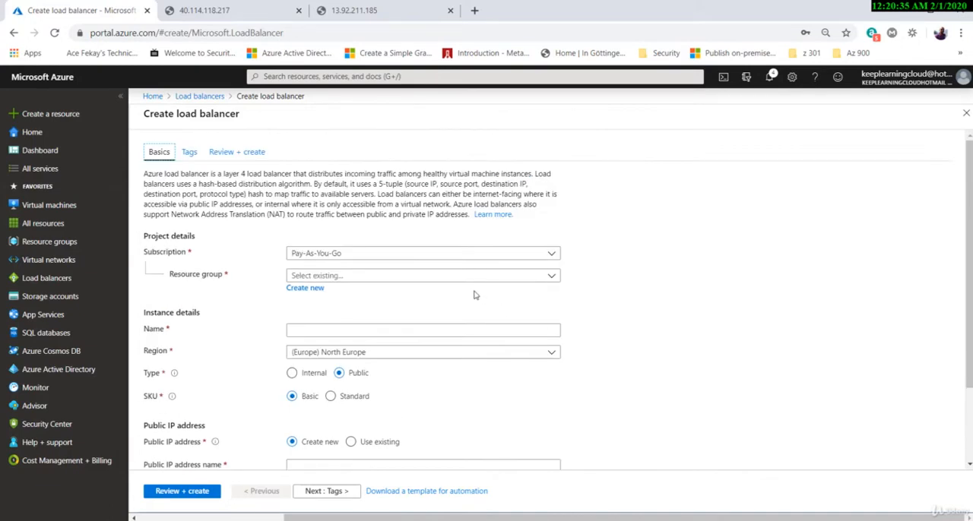
click(386, 275)
click(329, 330)
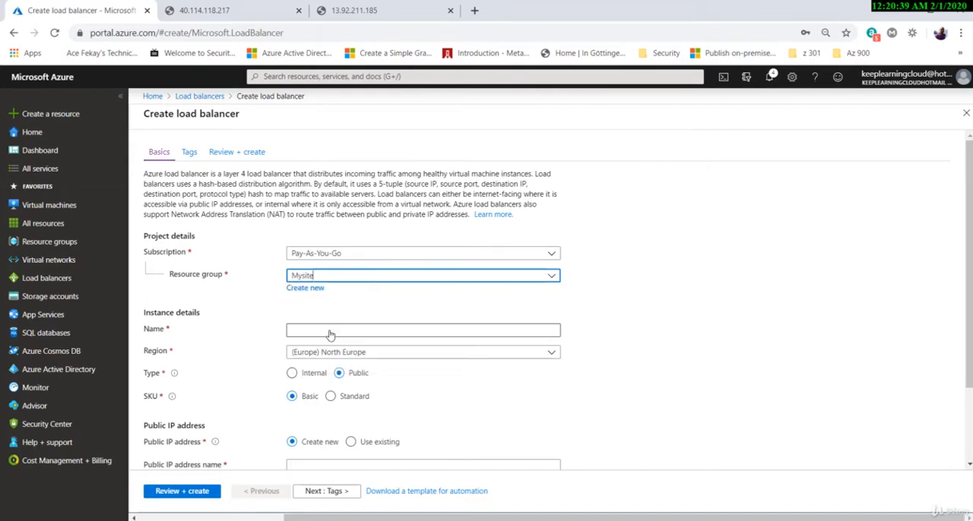
click(321, 331)
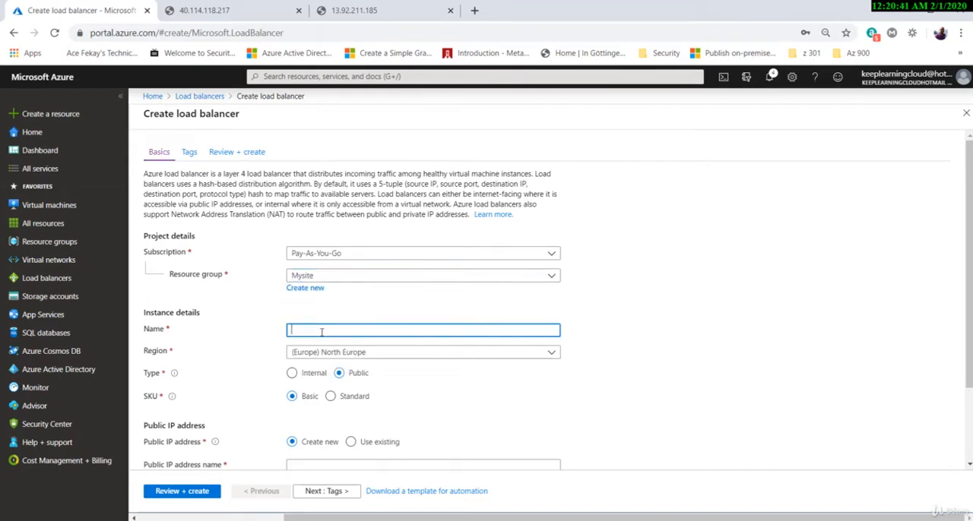
text(webloadbalancer)
Set the load balancer's region to (US) East US.
click(457, 355)
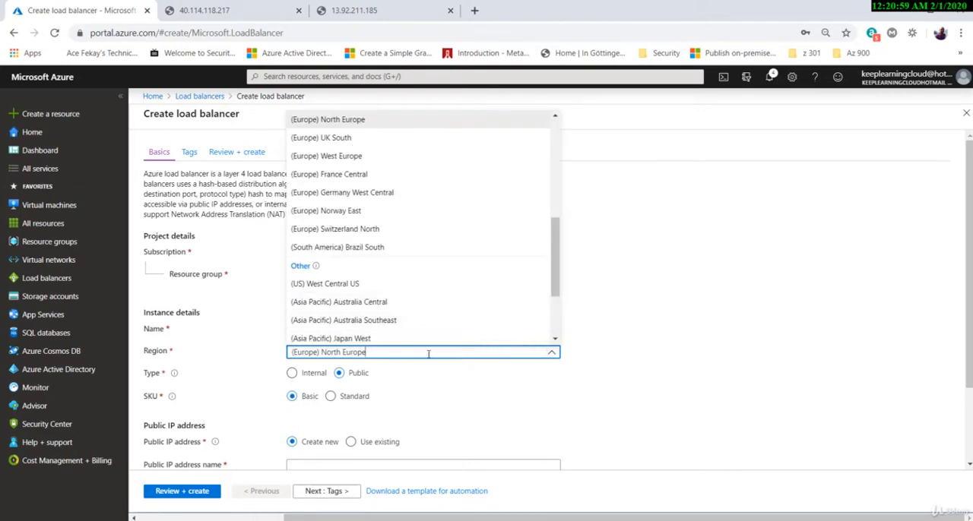
drag(428, 352, 311, 364)
text(east)
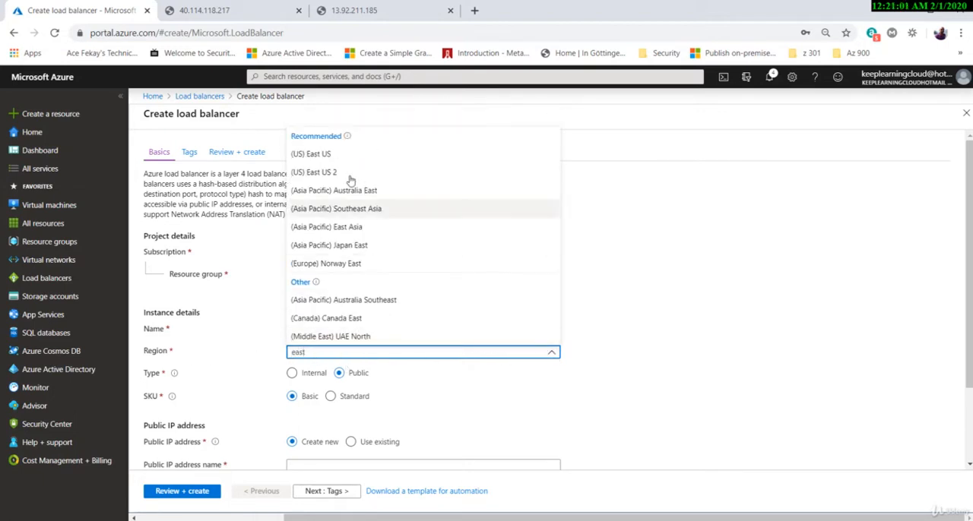
click(339, 156)
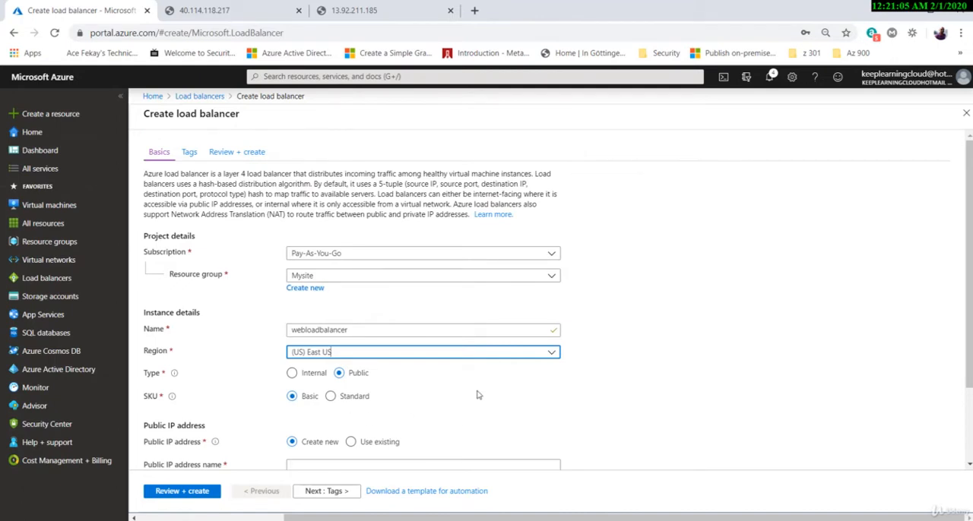
Try (US) Central US as the load balancer's region and set it back to (US) East US.
scroll(446, 387, down, 1)
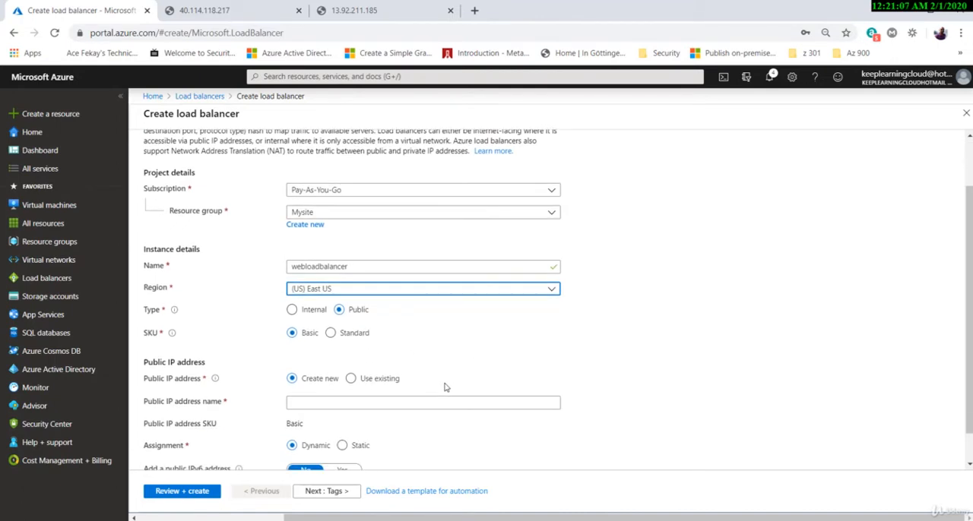
click(552, 288)
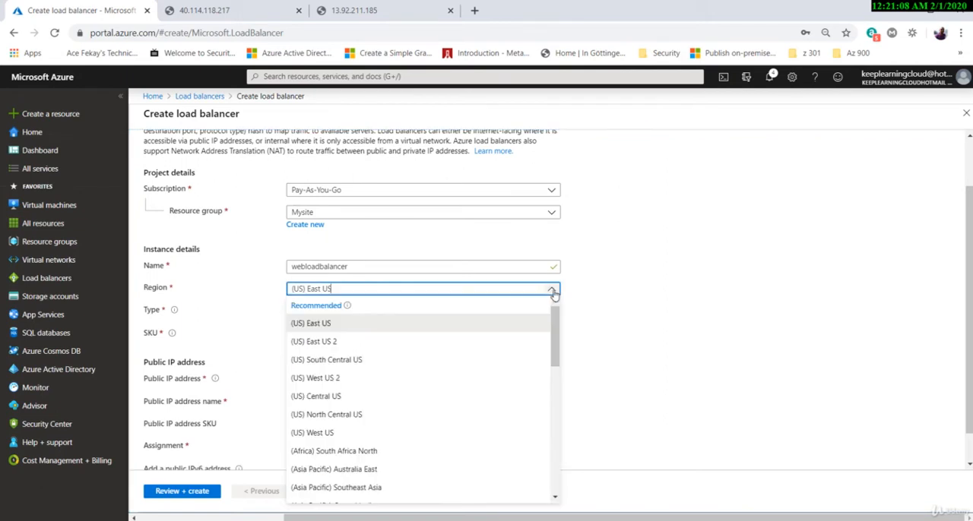
click(346, 396)
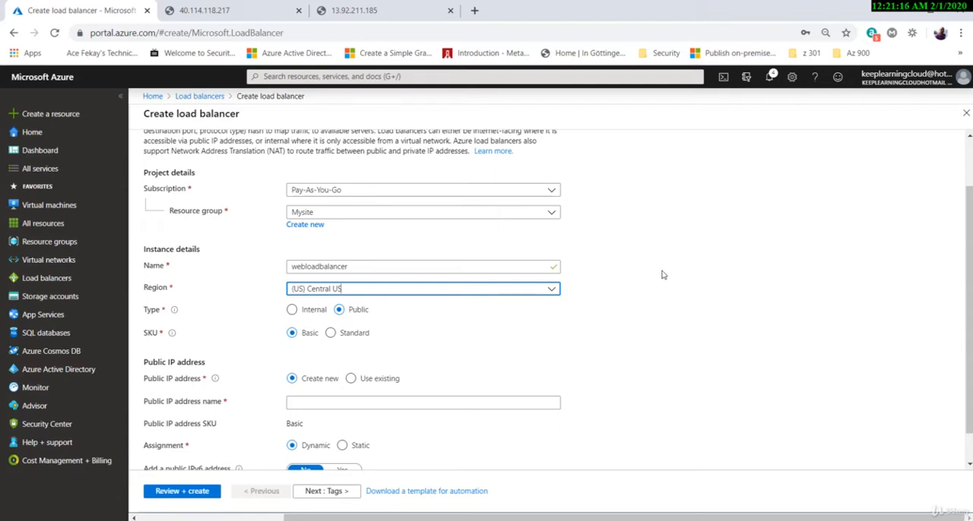
click(554, 290)
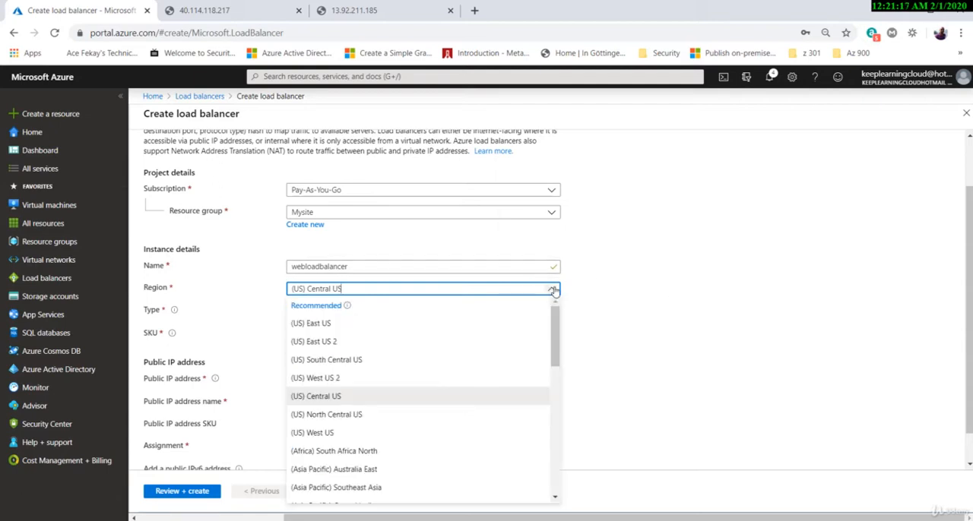
click(325, 324)
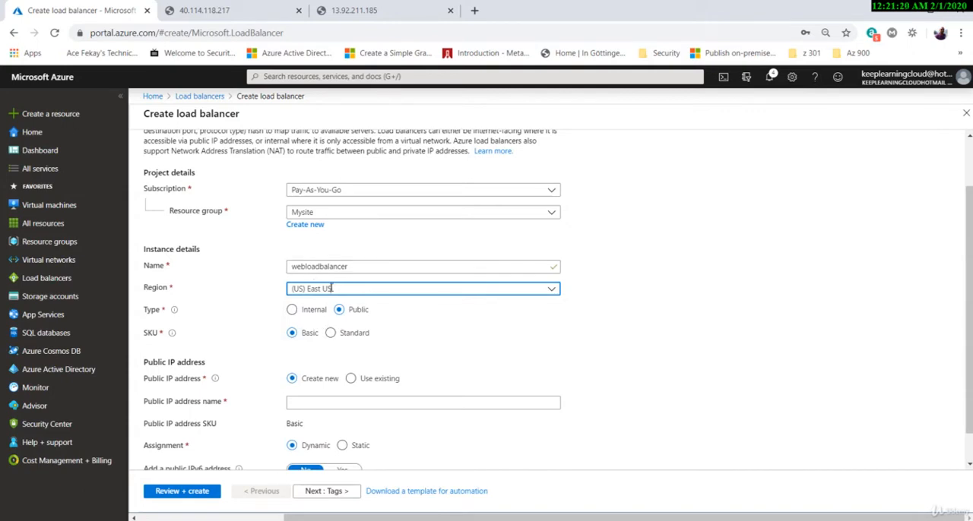
click(502, 318)
Try the Standard SKU for the load balancer and set it back to Basic.
scroll(502, 317, down, 2)
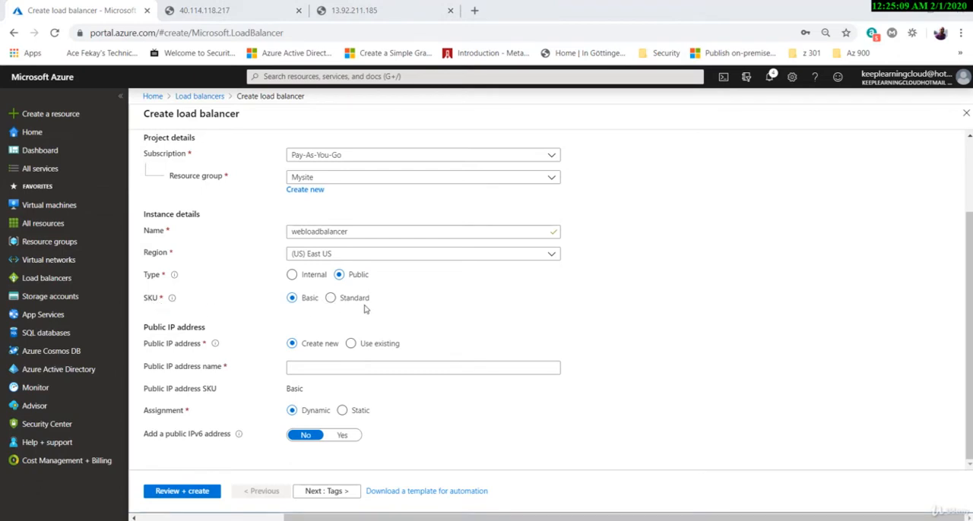
click(355, 299)
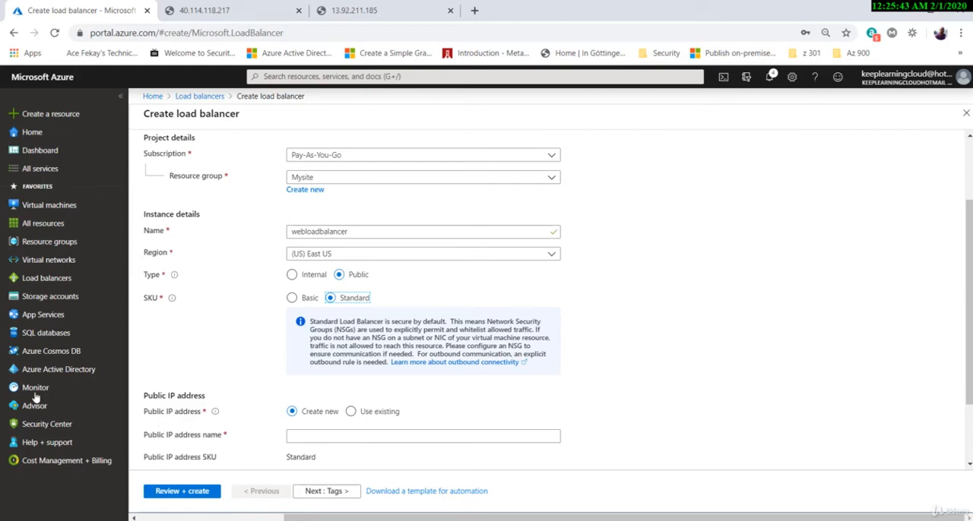
click(292, 298)
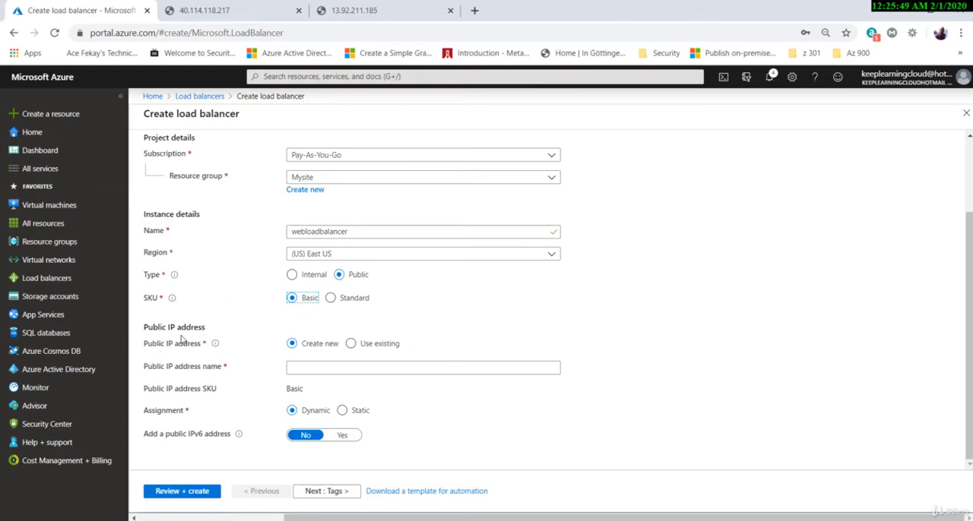
Name the new public IP address loadbalancerip and use dynamic assignment for it.
click(311, 367)
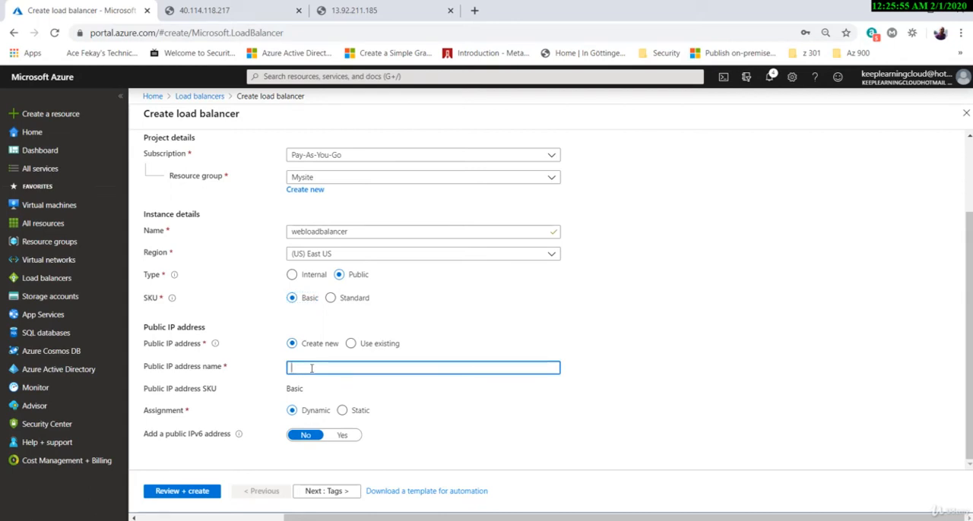
text(loadba)
text(lacne)
key(BackSpace)
key(BackSpace)
text(cerip)
click(625, 341)
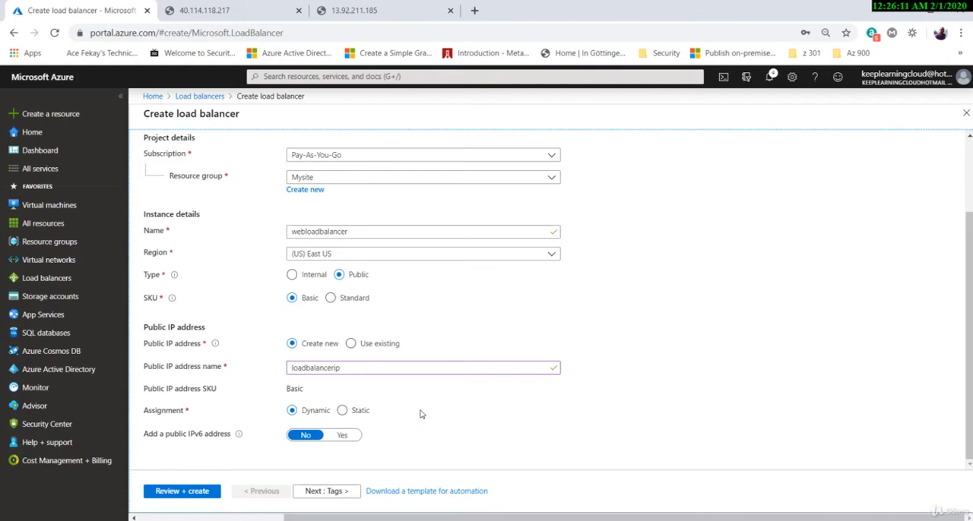
click(362, 413)
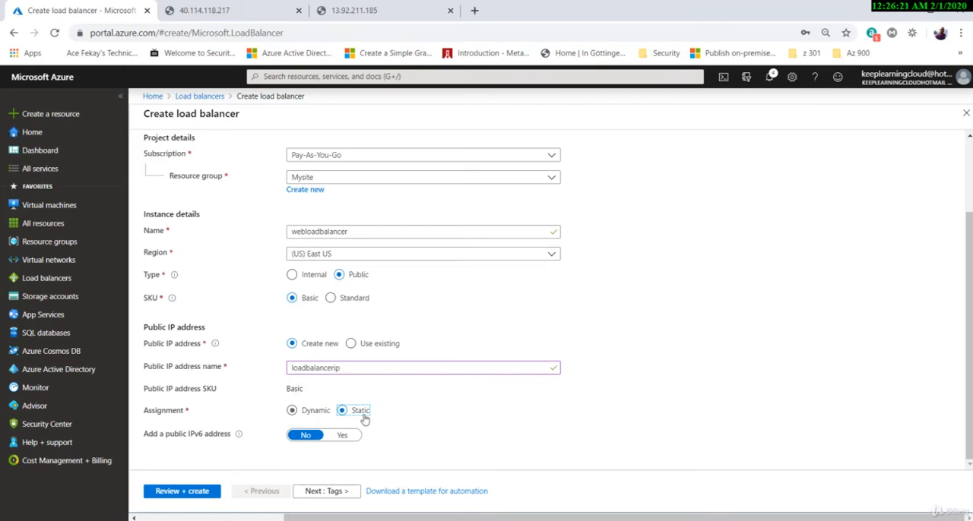
click(293, 412)
Skip the tags, review the load balancer configuration and create the load balancer.
click(323, 493)
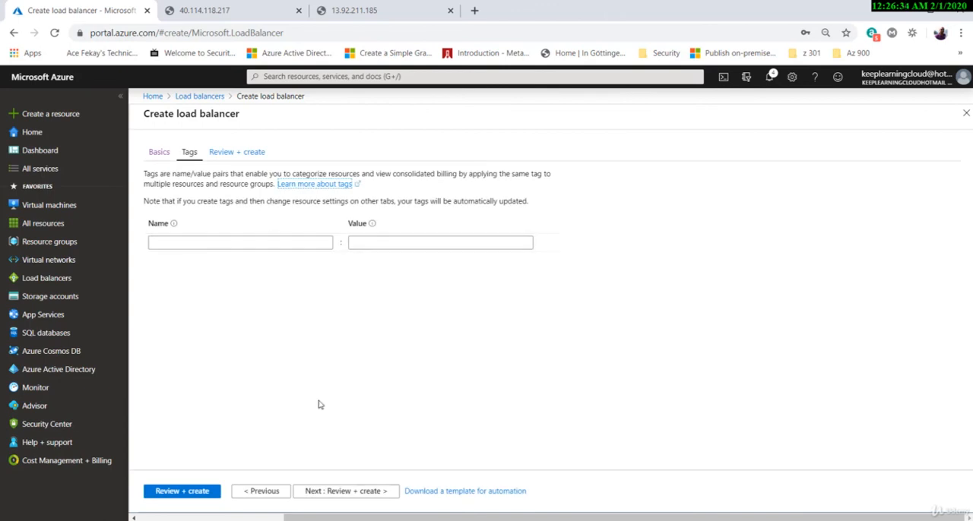
click(342, 490)
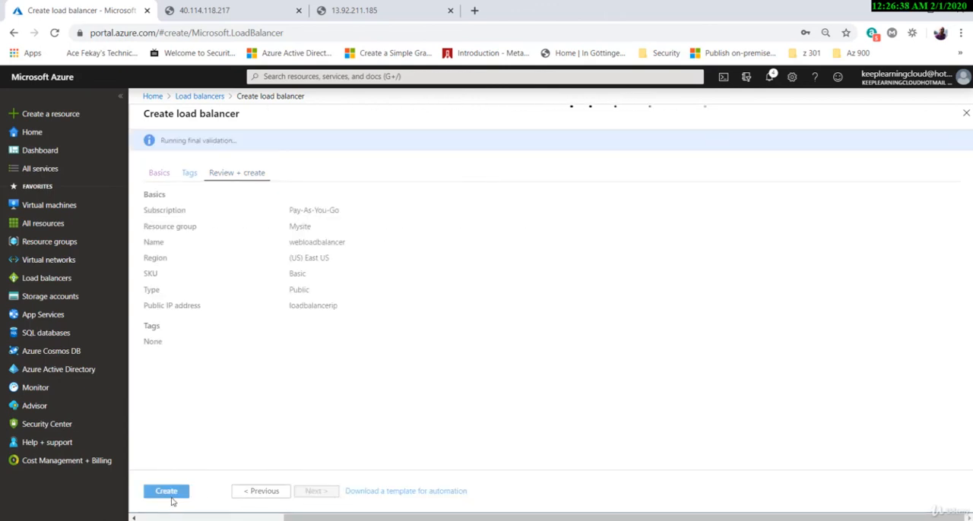
click(171, 497)
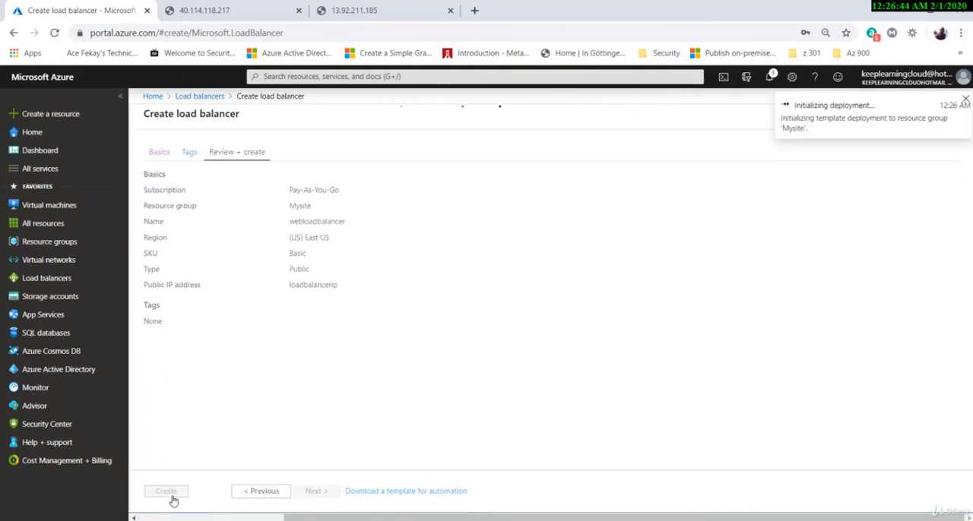